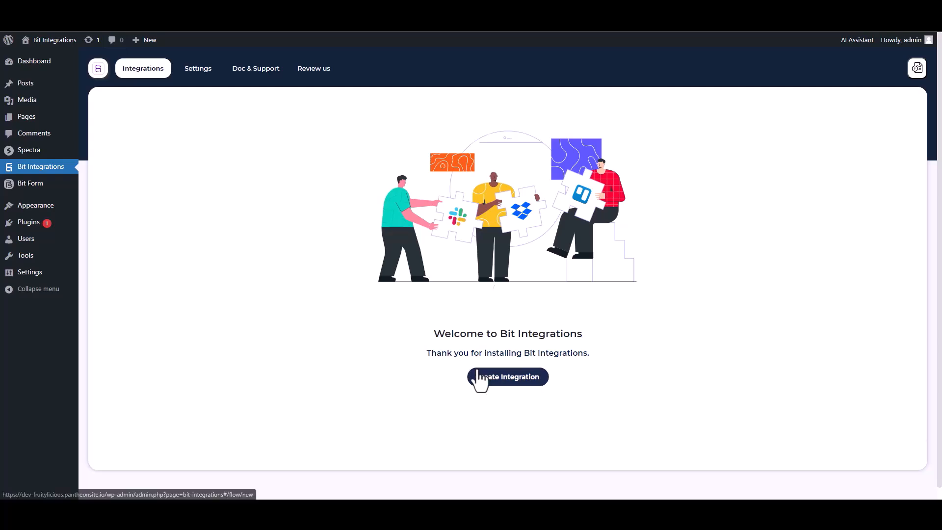
Pick Spectra as the new integration's trigger and start fetching its form data.
type("sp")
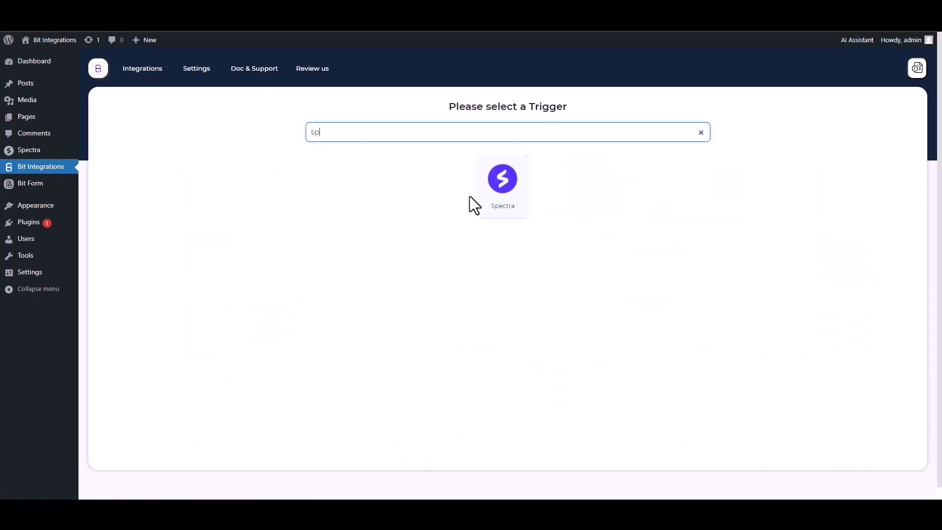
left_click(490, 189)
left_click(503, 227)
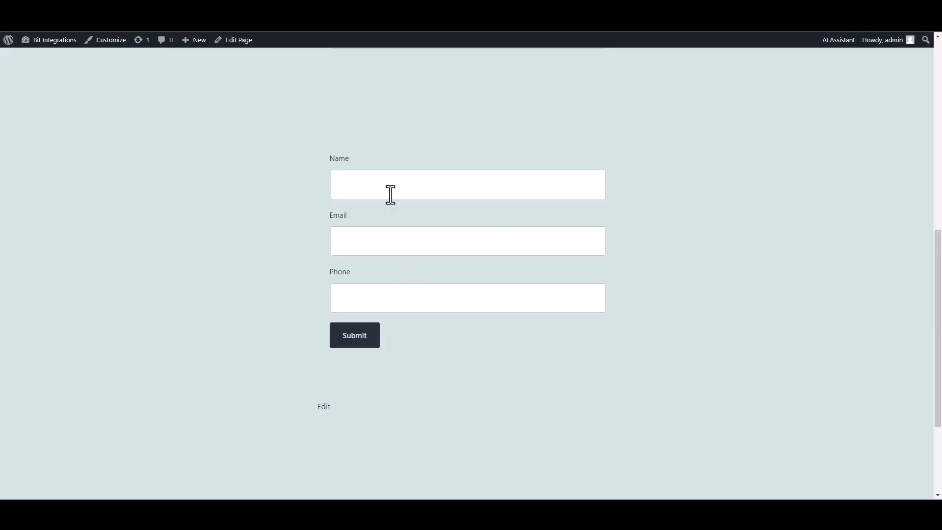
Submit the Spectra form with name 'test' plus a test e-mail address and phone number.
left_click(389, 194)
type("test")
left_click(557, 244)
type("test@gmail.com")
key("Tab")
type("45645625")
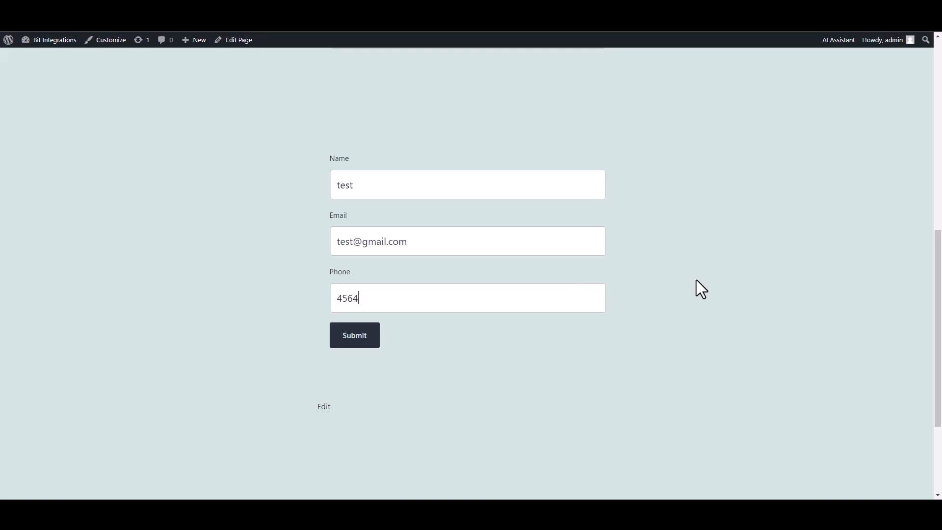
left_click(362, 341)
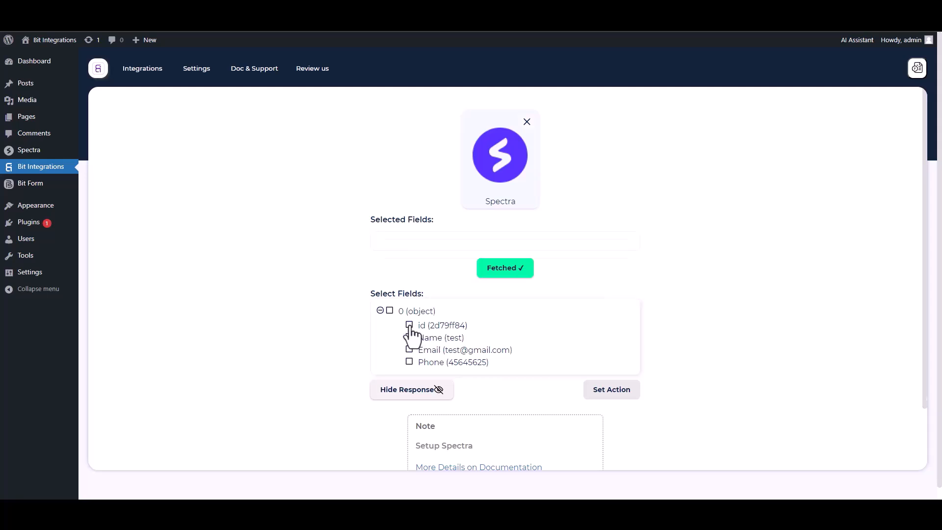
Select the fetched id, Name, Email and Phone fields.
left_click(410, 326)
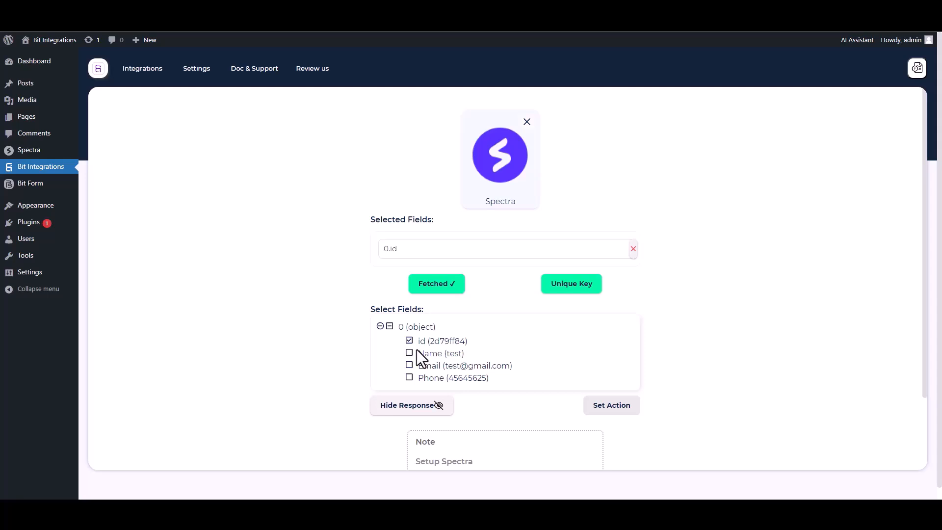
left_click(414, 353)
left_click(410, 389)
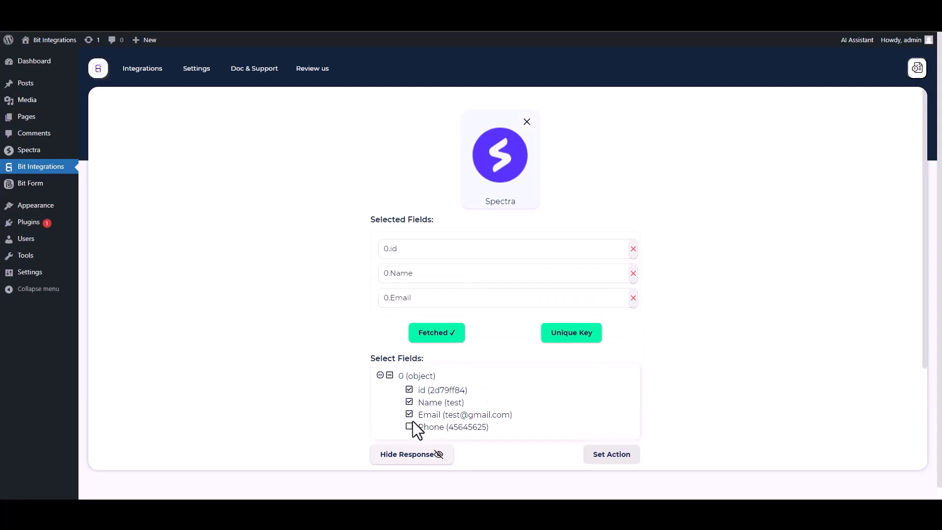
left_click(410, 425)
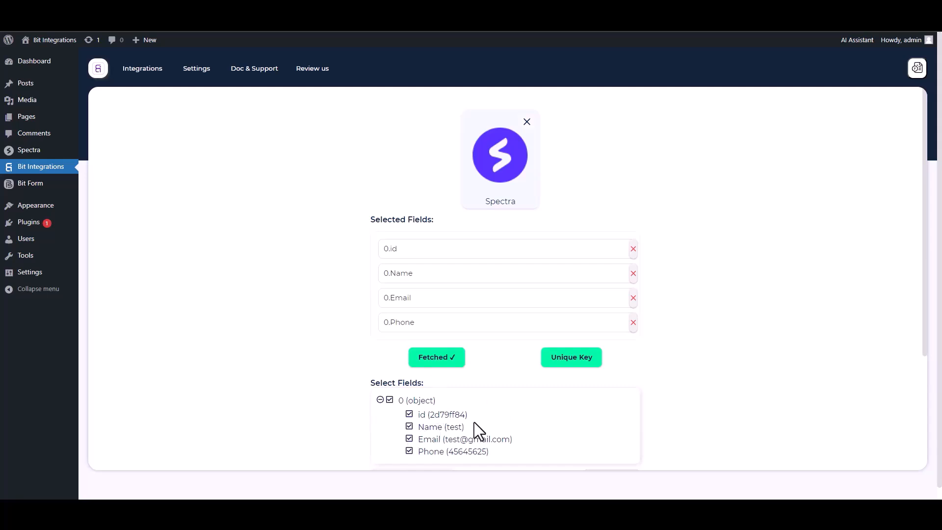
Set 0.id as the unique primary key.
left_click(568, 363)
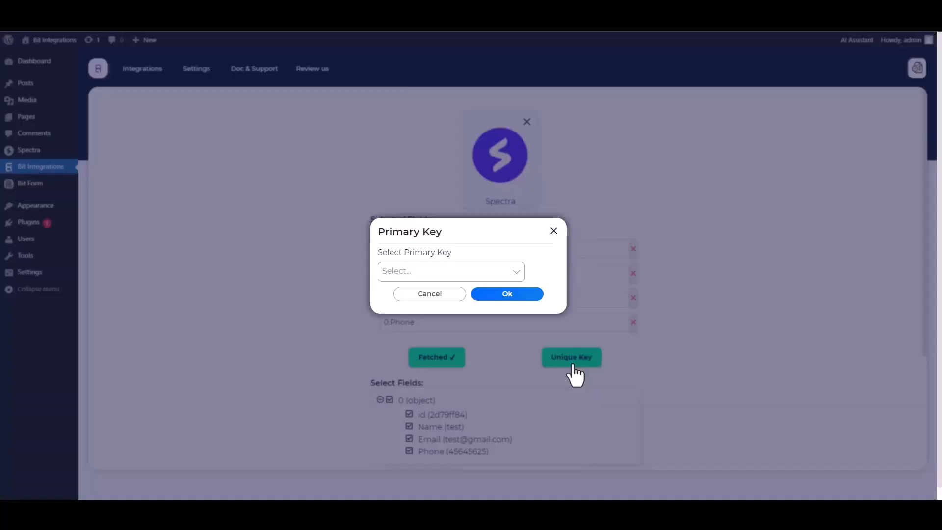
left_click(443, 271)
left_click(398, 294)
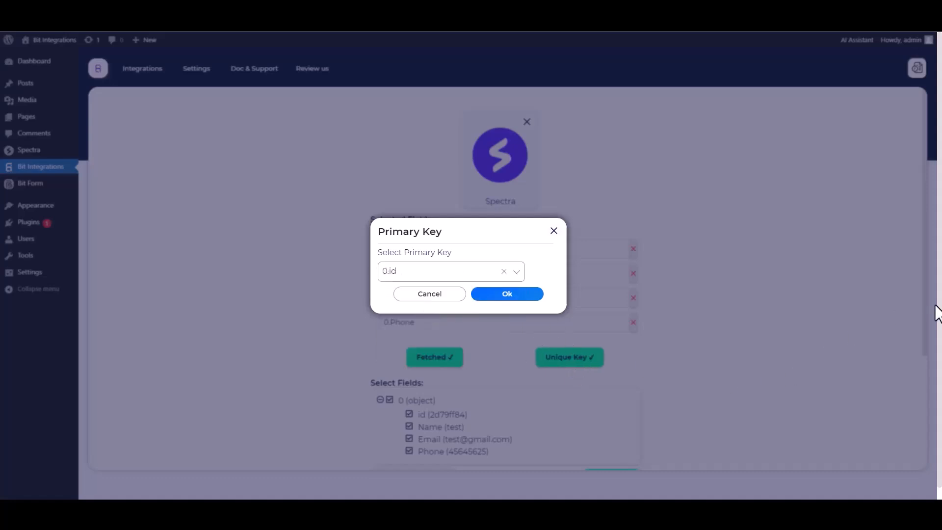
left_click(507, 297)
scroll(676, 296, "down", 1)
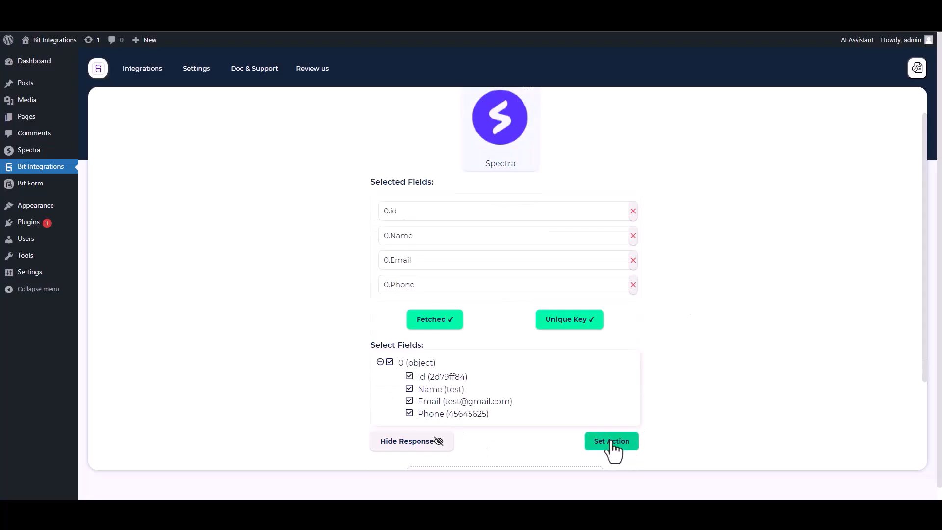
Choose Zoho Sheet as the integration's action app.
left_click(611, 443)
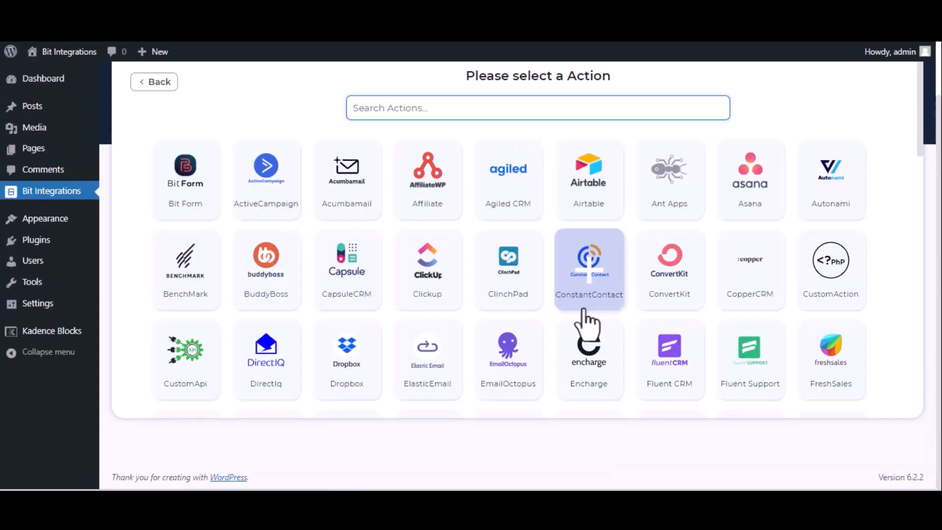
type("zoho")
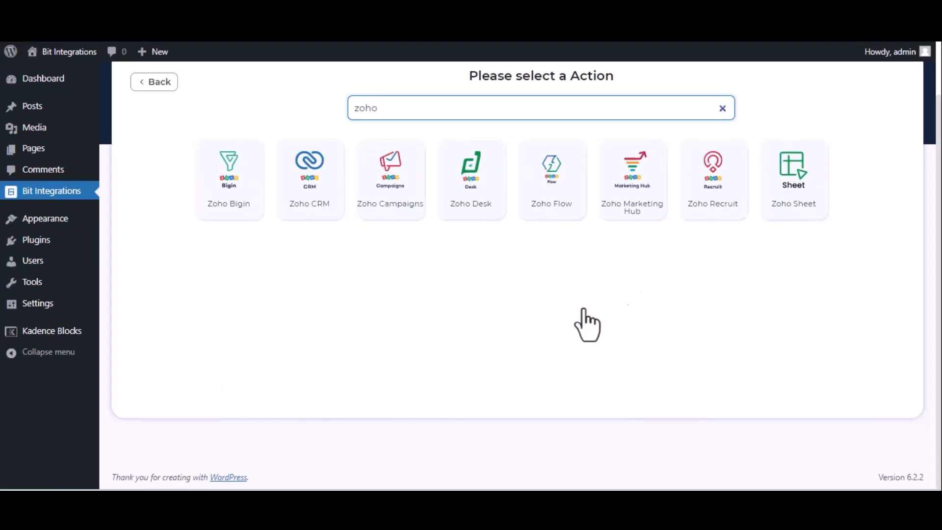
left_click(814, 196)
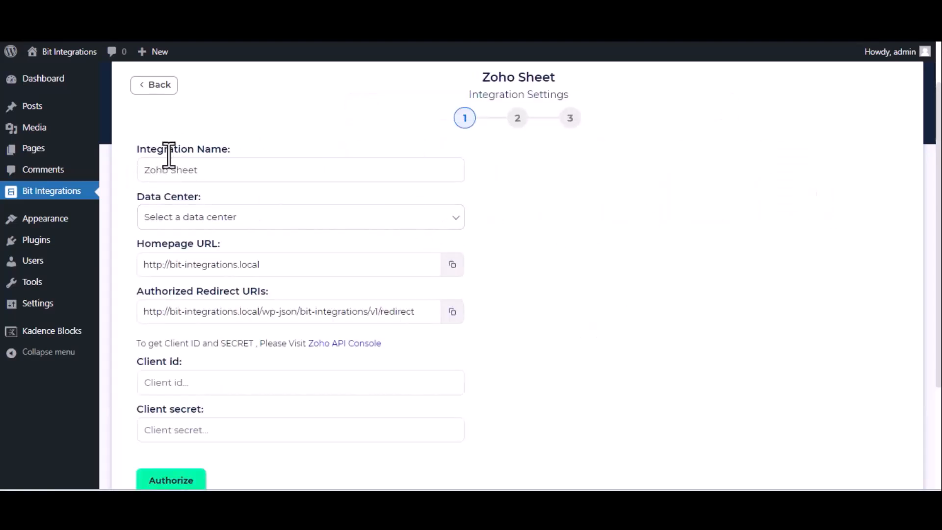
Set the data center to zoho.com and go to the Zoho API Console.
left_click(279, 223)
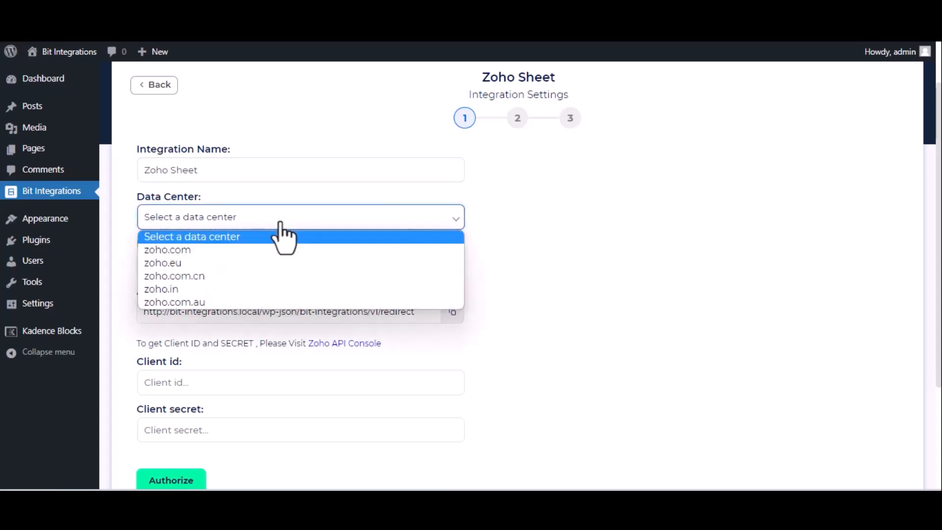
left_click(273, 249)
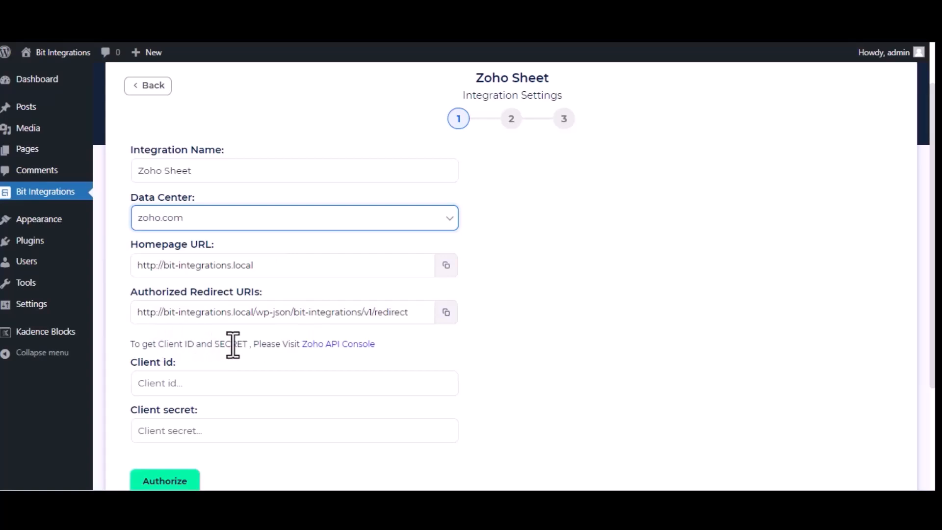
left_click(353, 345)
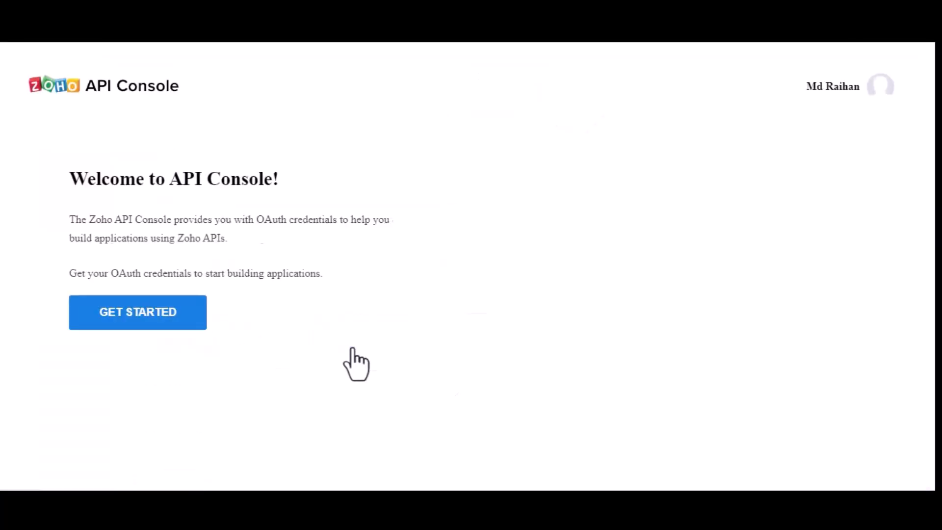
Create a server-based Zoho client named 'Bit Integrations', correcting the typo in the name.
left_click(111, 314)
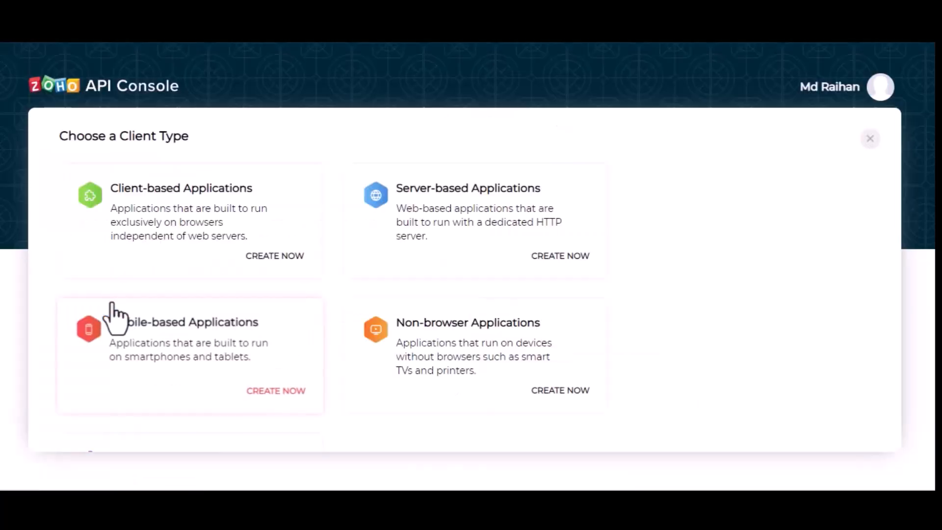
left_click(483, 210)
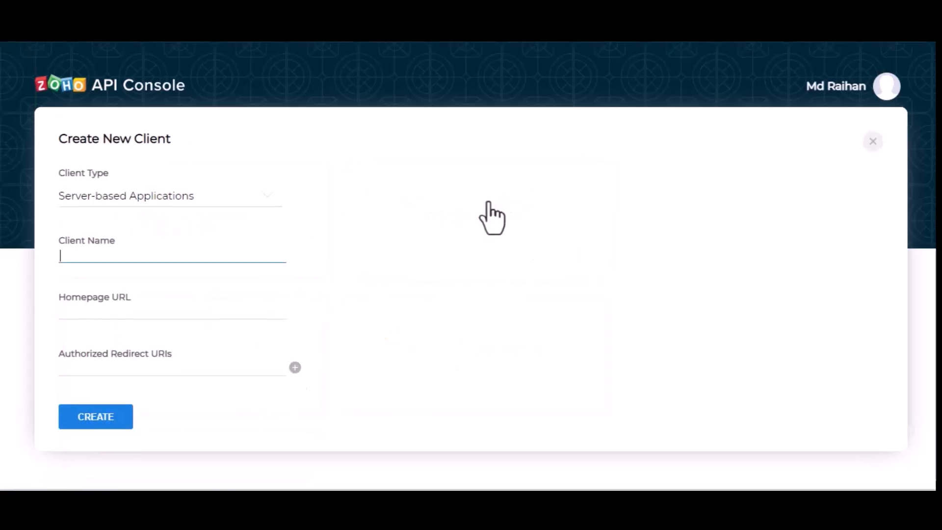
type("Bit I")
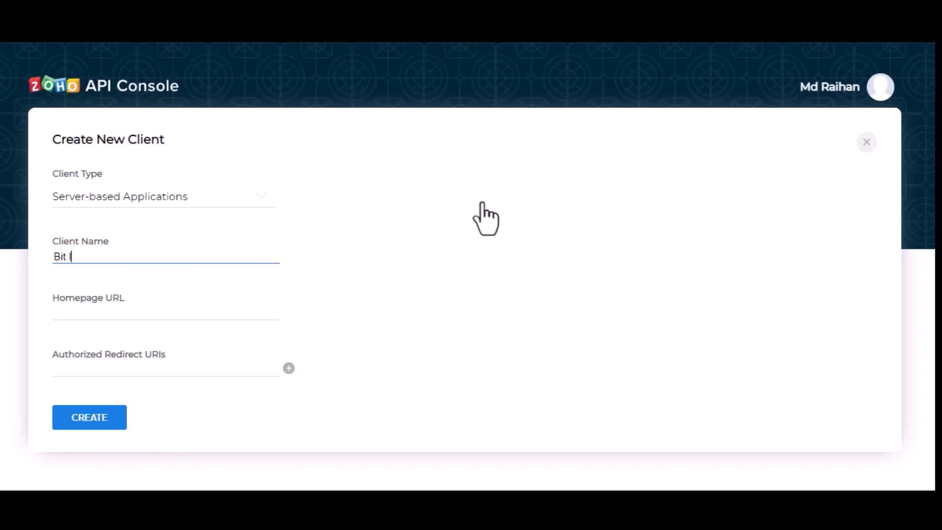
type("ntegrtions")
key("Left")
key("Left")
key("Left")
key("Left")
key("Left")
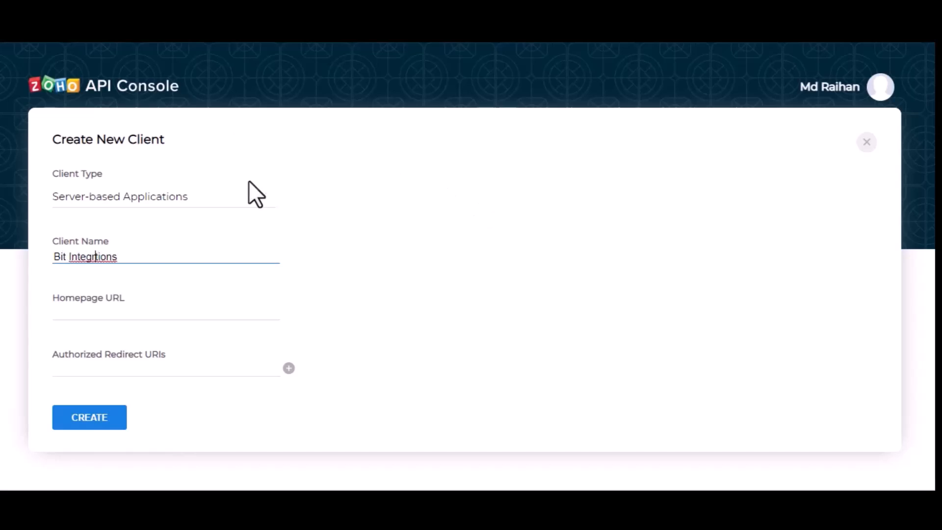
type("a")
left_click(164, 314)
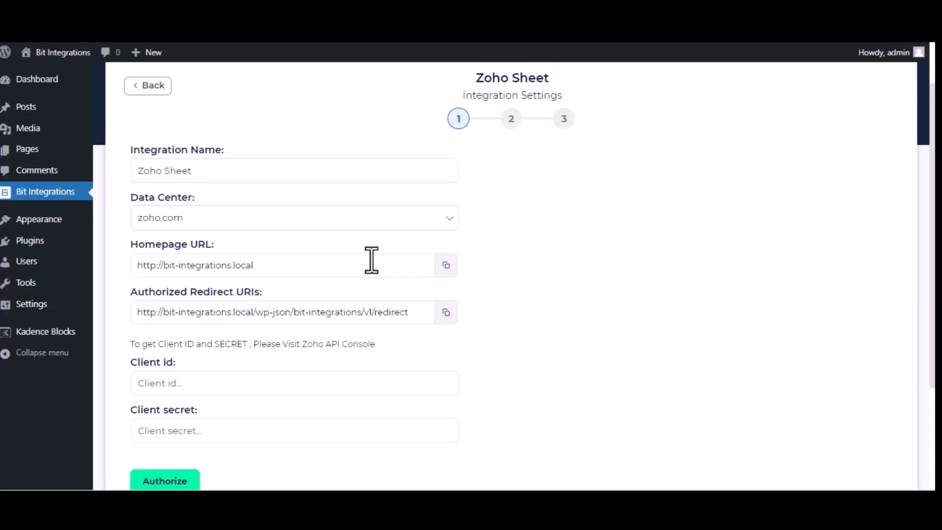
left_click(447, 265)
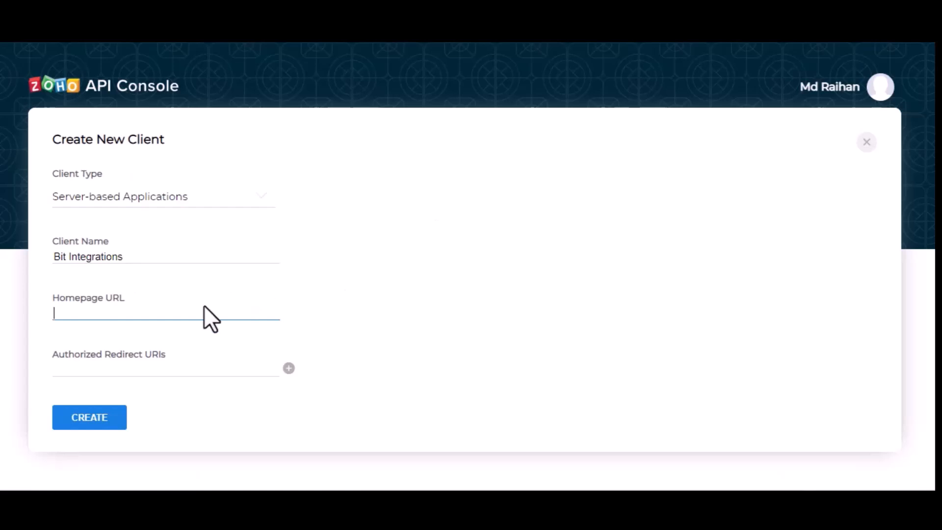
key("ctrl+v")
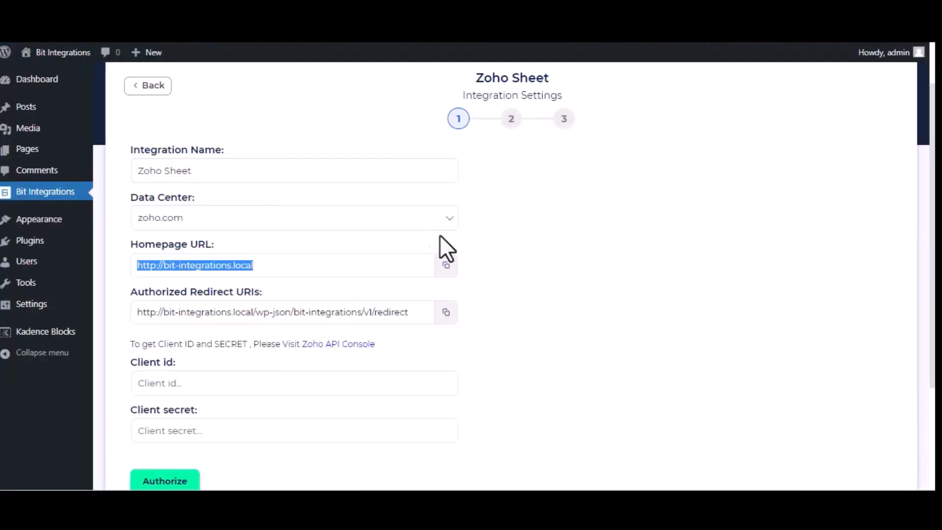
left_click(446, 312)
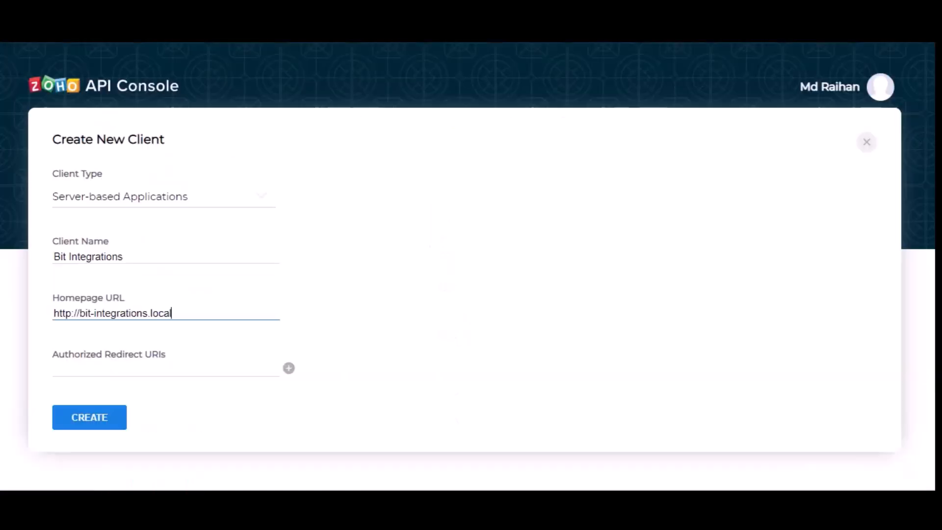
left_click(194, 372)
key("ctrl+v")
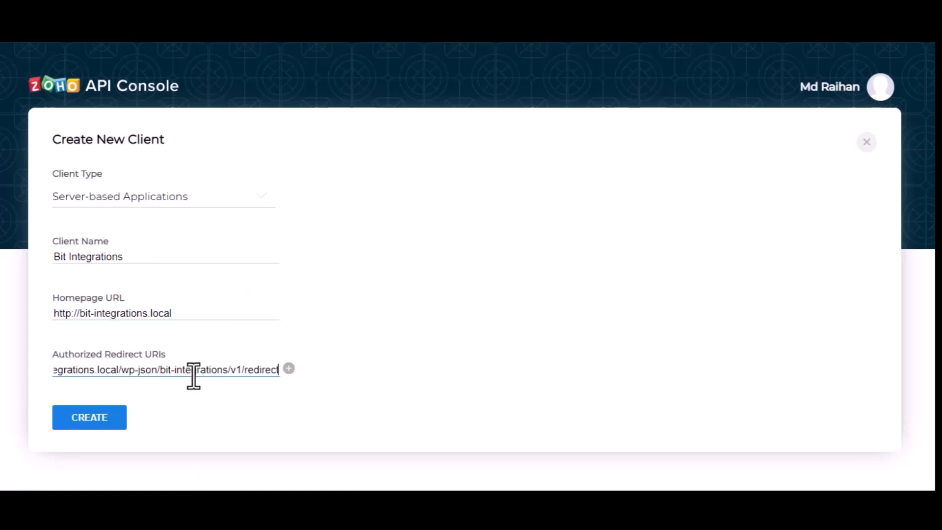
left_click(103, 425)
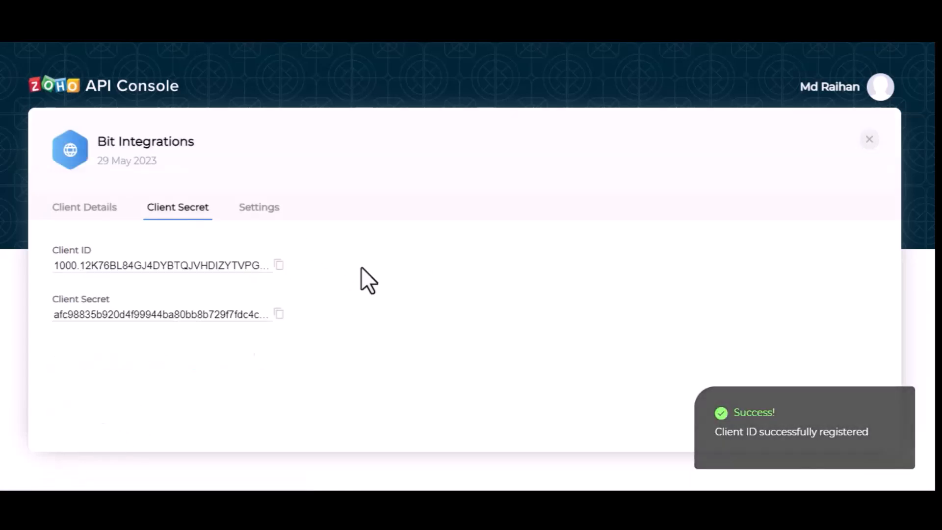
Copy the Zoho client ID and client secret into Bit Integrations' credential fields.
left_click(278, 265)
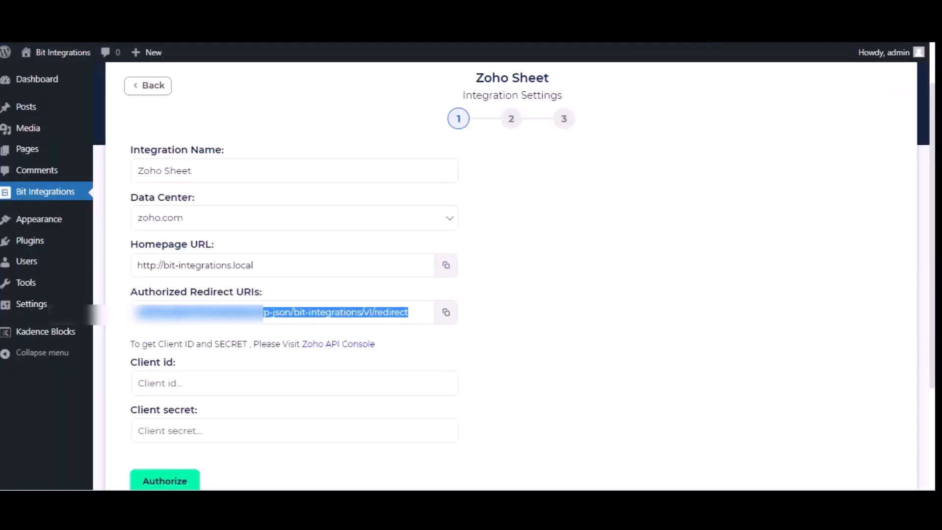
left_click(301, 384)
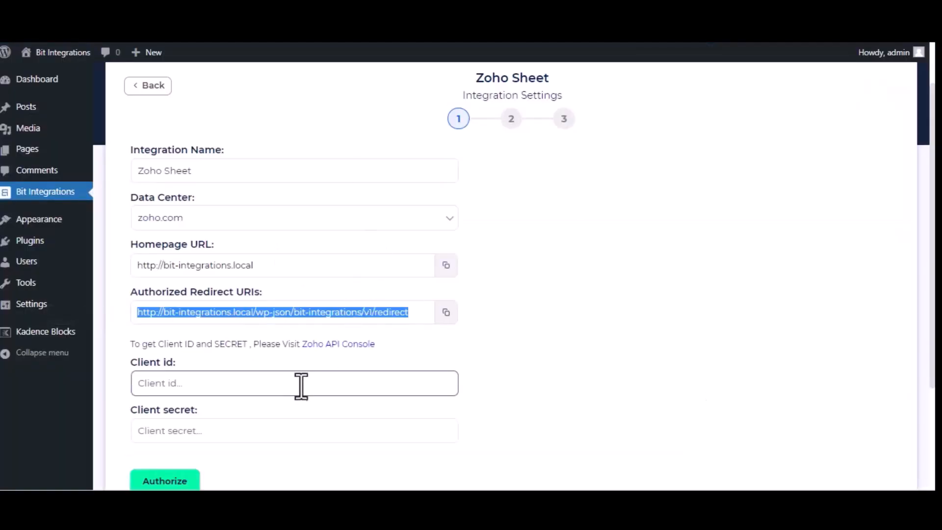
key("ctrl+v")
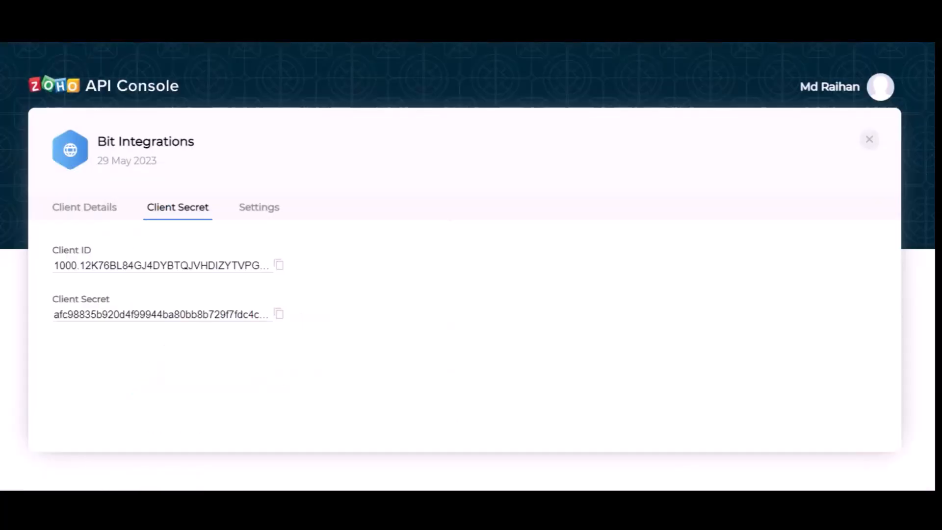
left_click(279, 314)
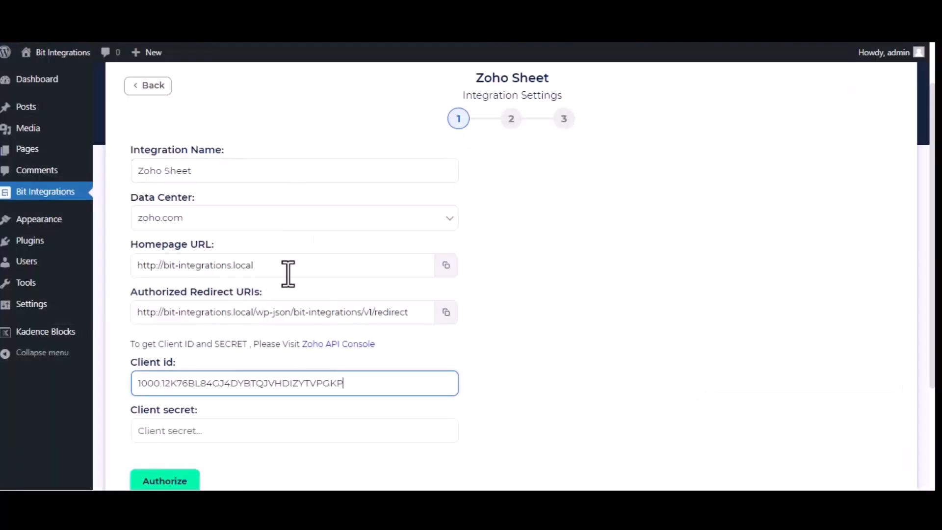
left_click(276, 429)
key("ctrl+v")
Authorize the Zoho Sheet connection, accept access, and advance to workbook selection.
left_click(179, 480)
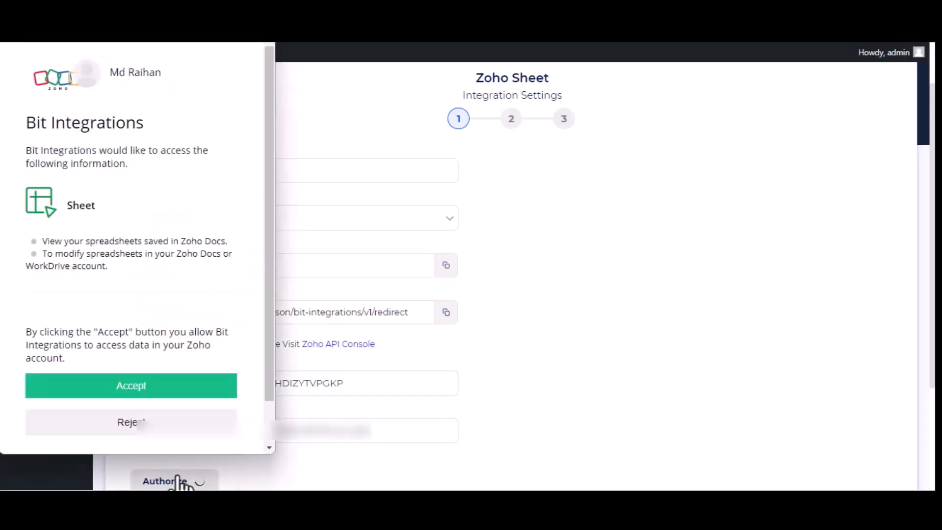
left_click(168, 390)
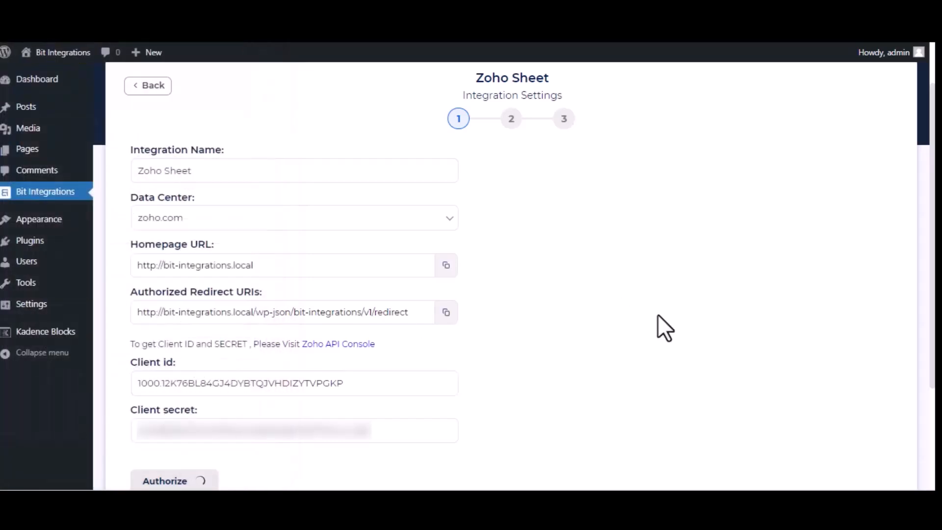
scroll(657, 314, "down", 3)
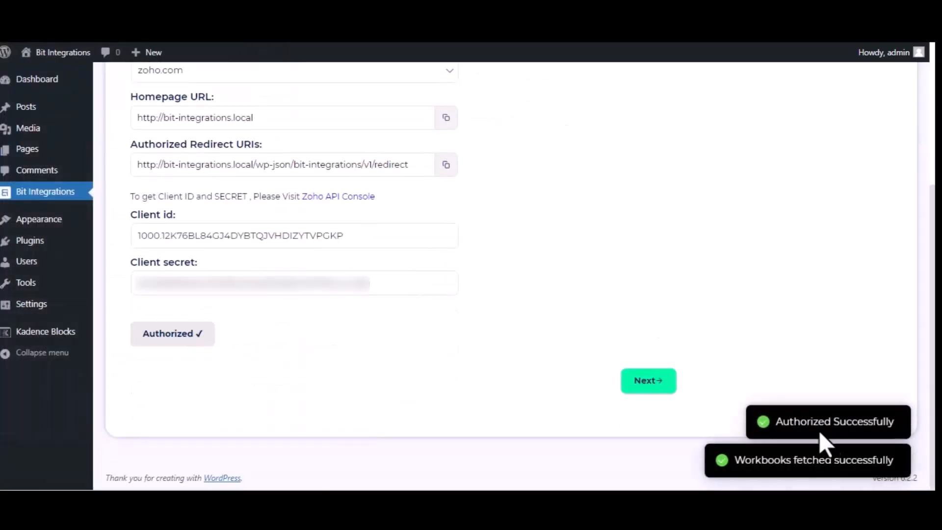
left_click(636, 386)
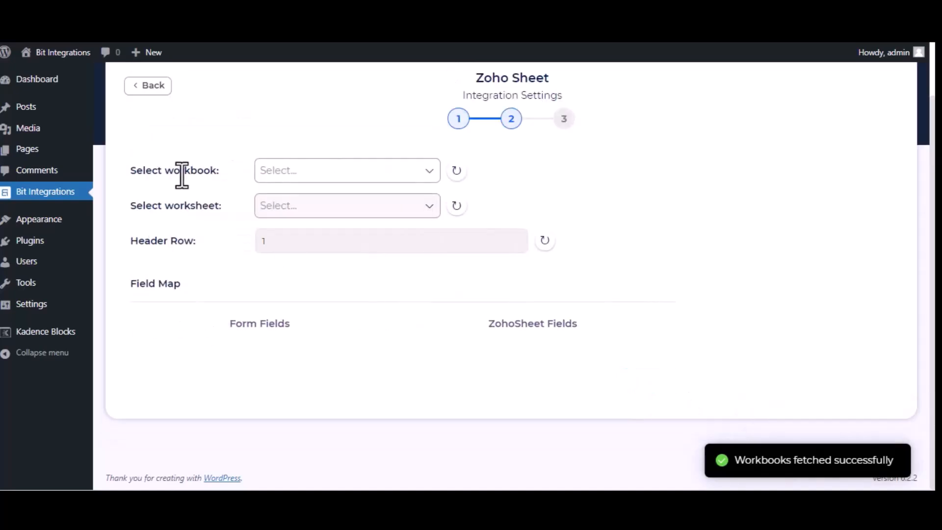
Target the Bit Integrations workbook and its Sheet1 worksheet.
left_click(340, 170)
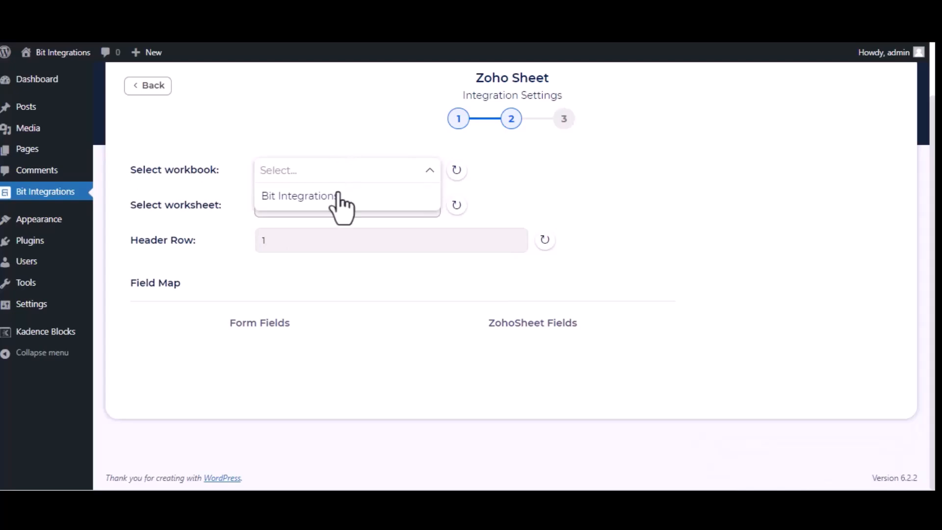
left_click(319, 196)
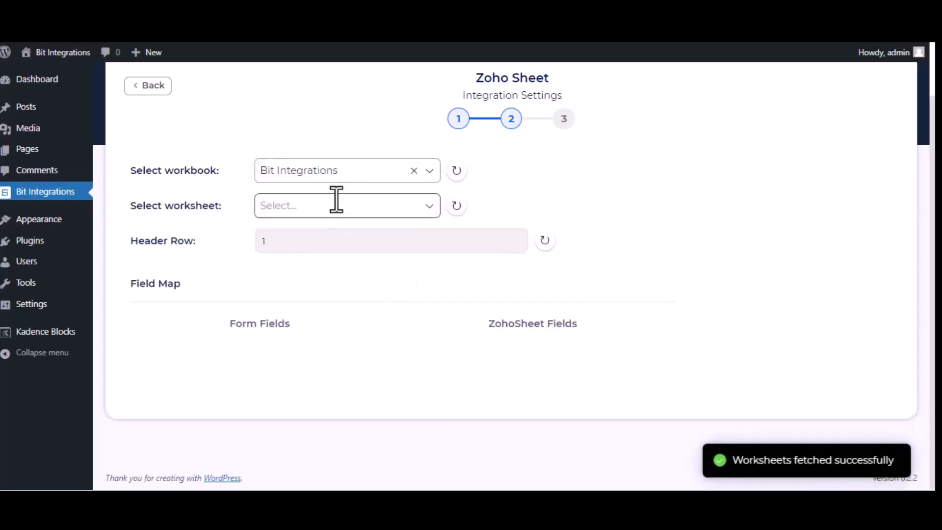
left_click(351, 210)
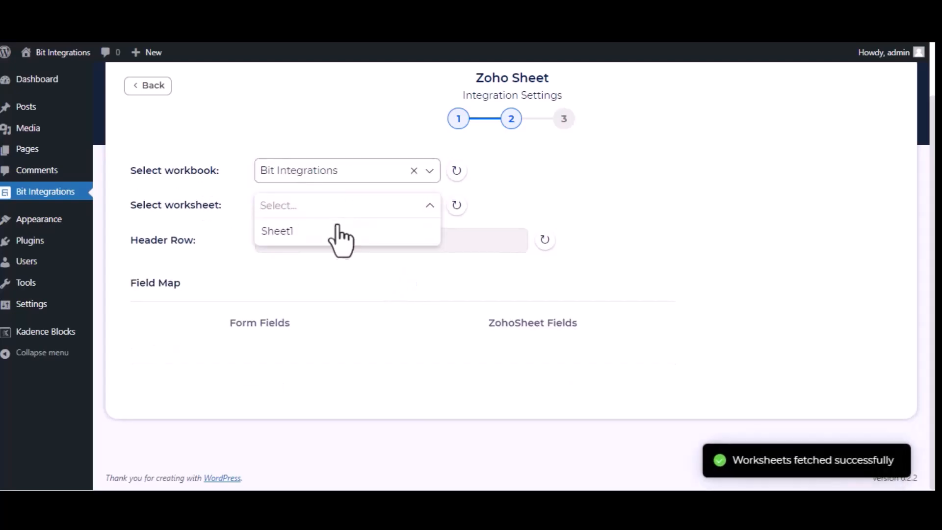
left_click(335, 231)
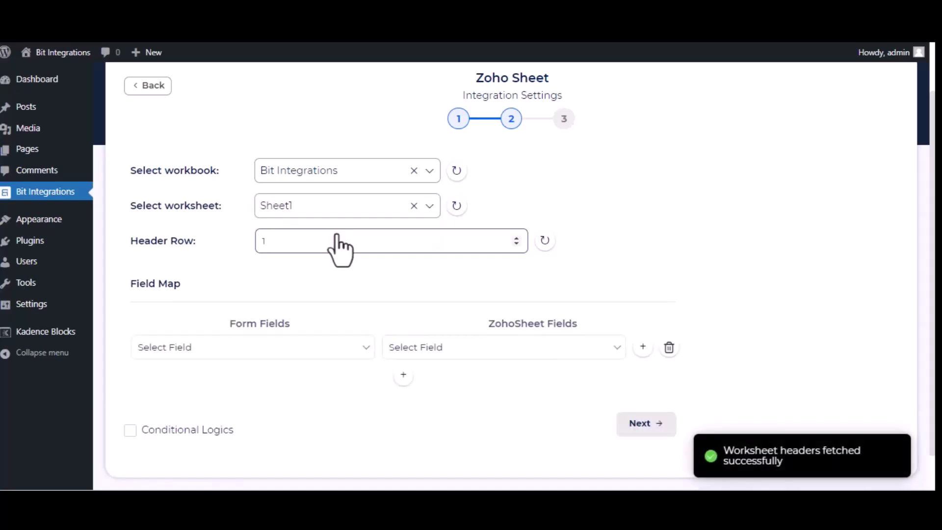
Map form fields Name, Email and Phone to the sheet's Name, Email and Phone columns.
left_click(278, 348)
left_click(266, 392)
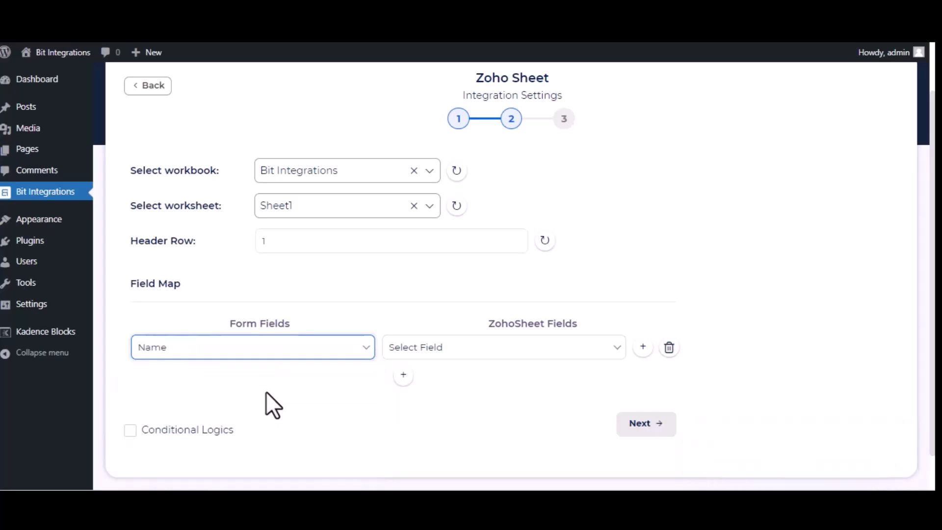
left_click(456, 350)
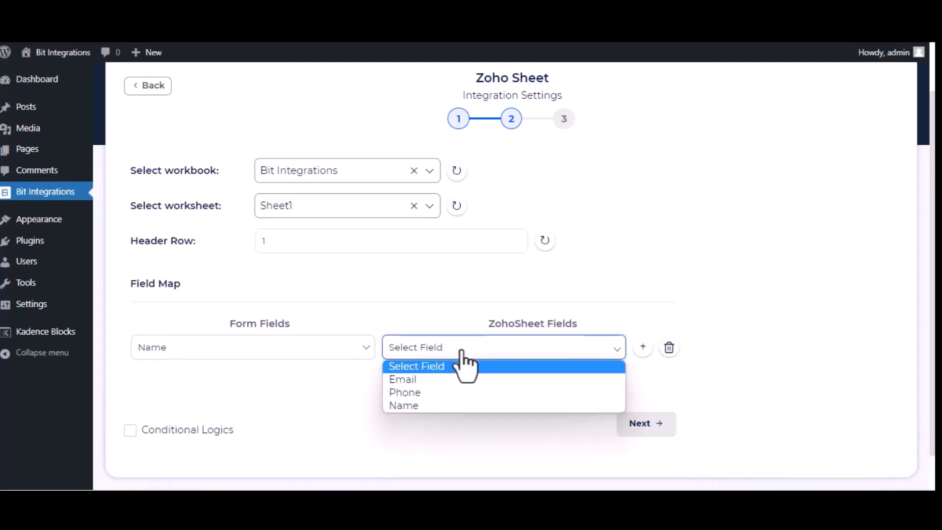
left_click(460, 405)
left_click(399, 376)
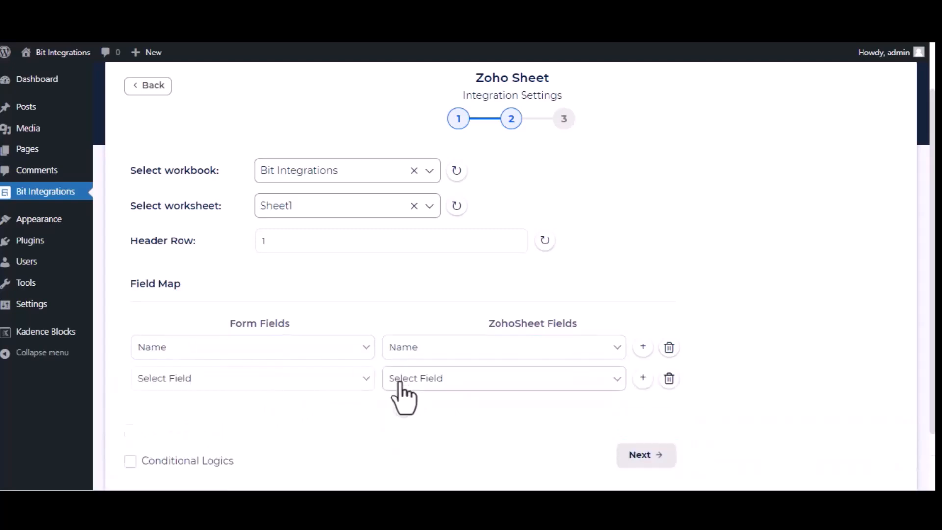
left_click(304, 380)
left_click(292, 437)
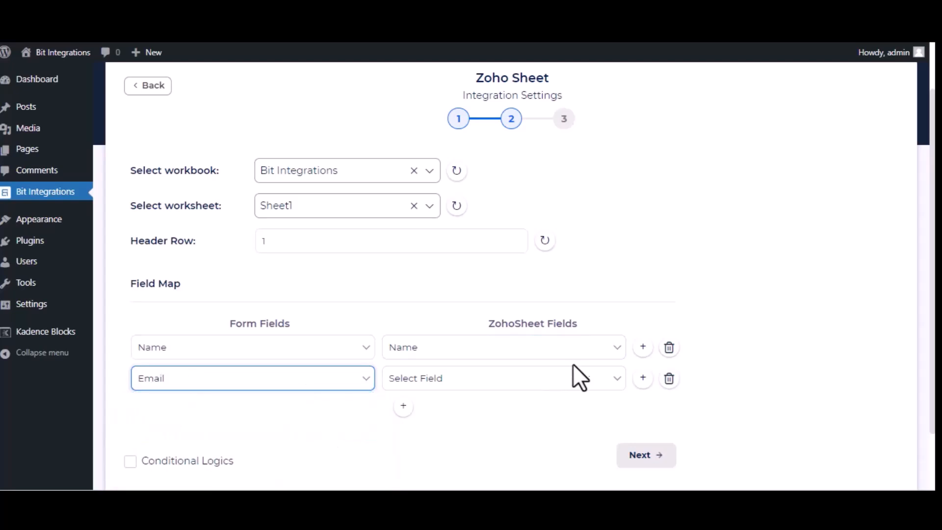
left_click(573, 377)
left_click(571, 415)
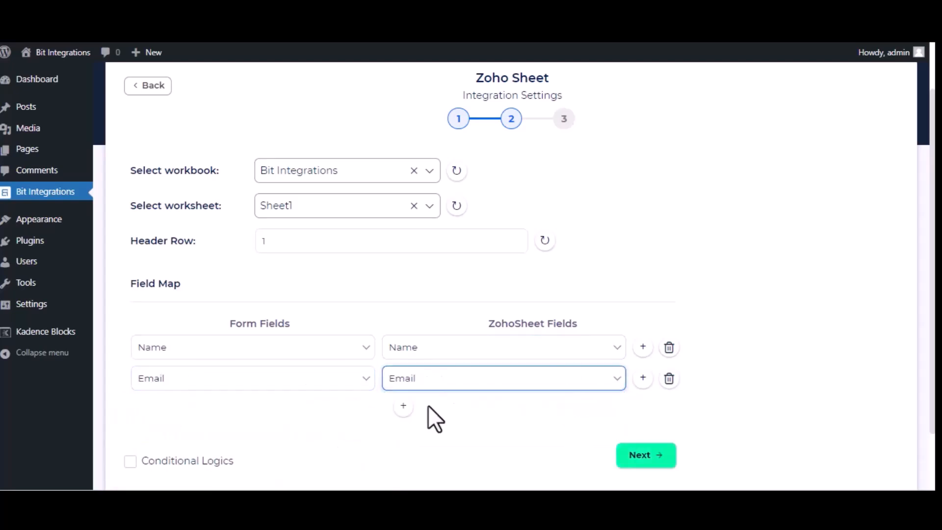
left_click(401, 405)
left_click(294, 415)
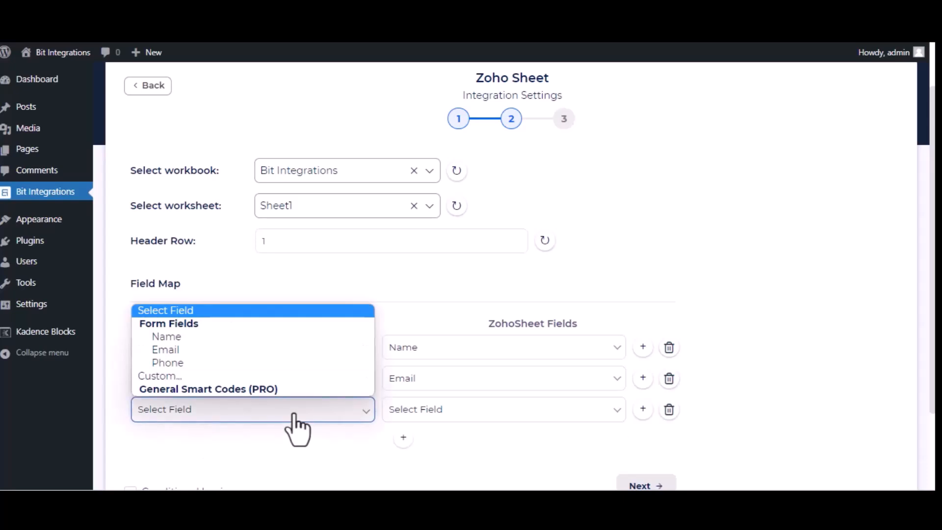
left_click(248, 364)
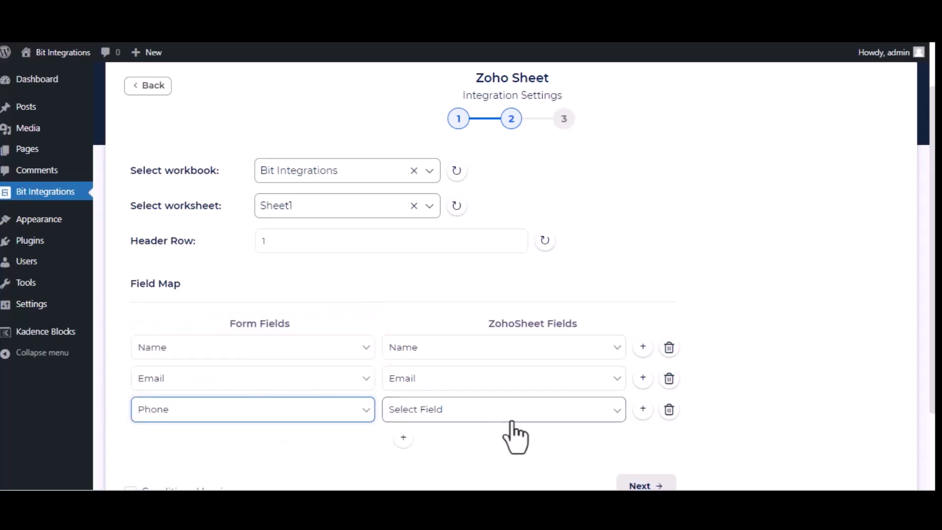
left_click(511, 418)
left_click(466, 456)
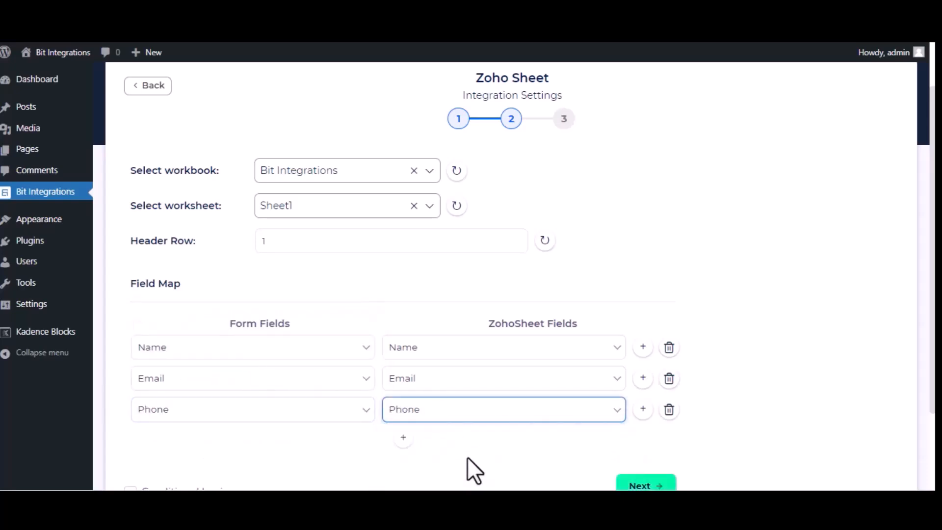
scroll(467, 461, "down", 3)
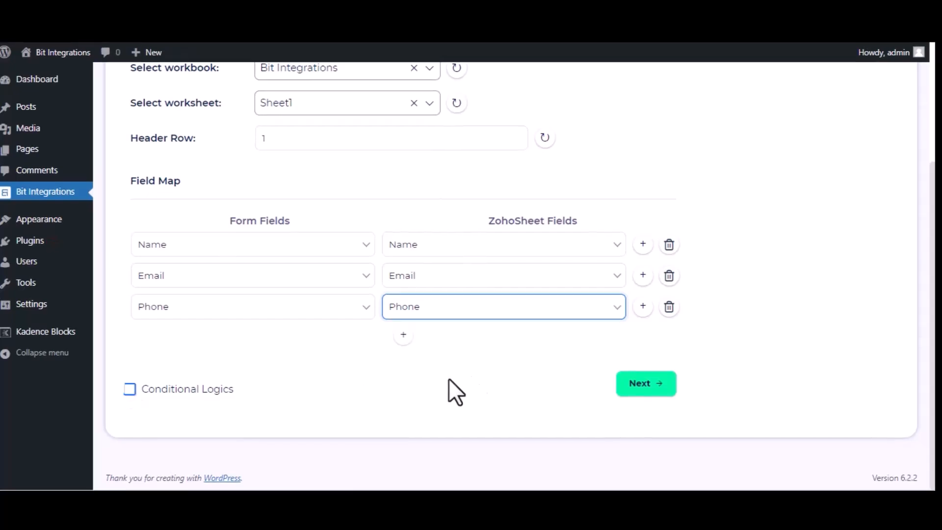
Advance to step 3 and Finish & Save the Zoho Sheet integration.
left_click(632, 386)
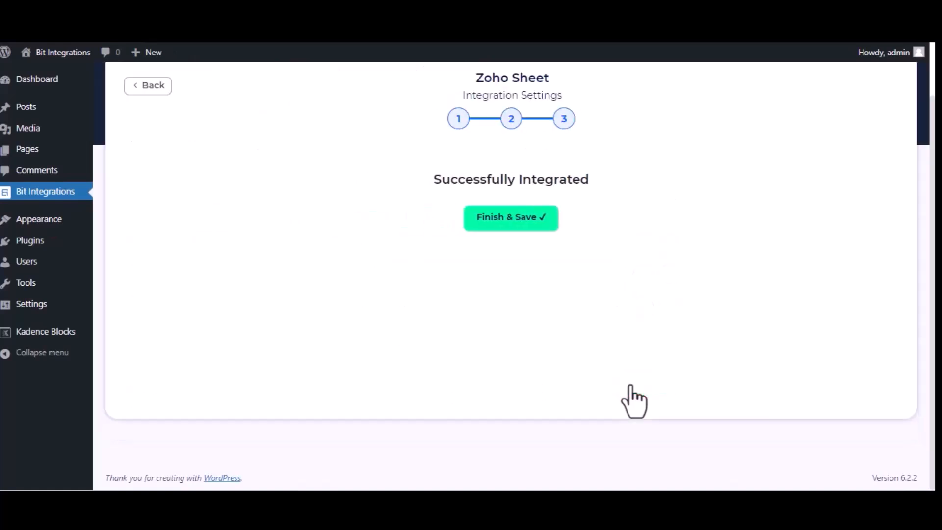
left_click(514, 223)
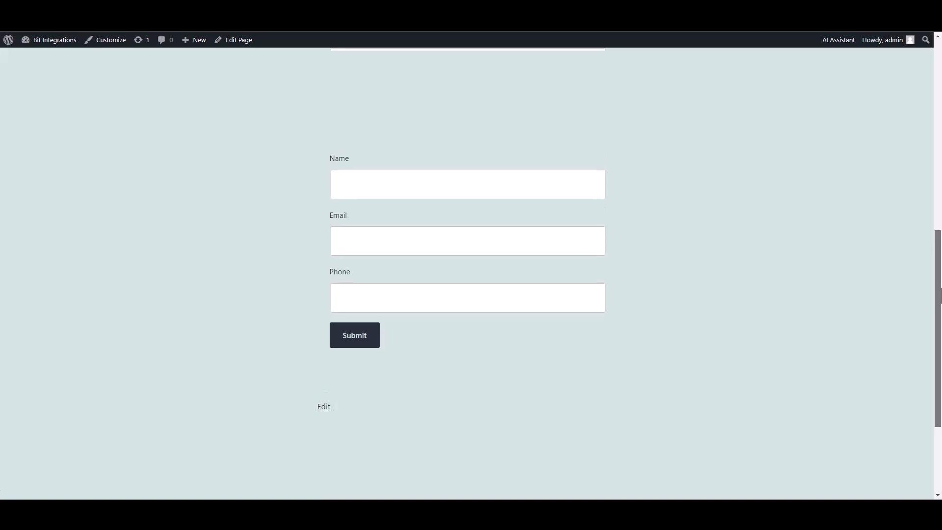
Submit the form with name 'Bit Integrations', a support e-mail address and a test phone number.
left_click(555, 195)
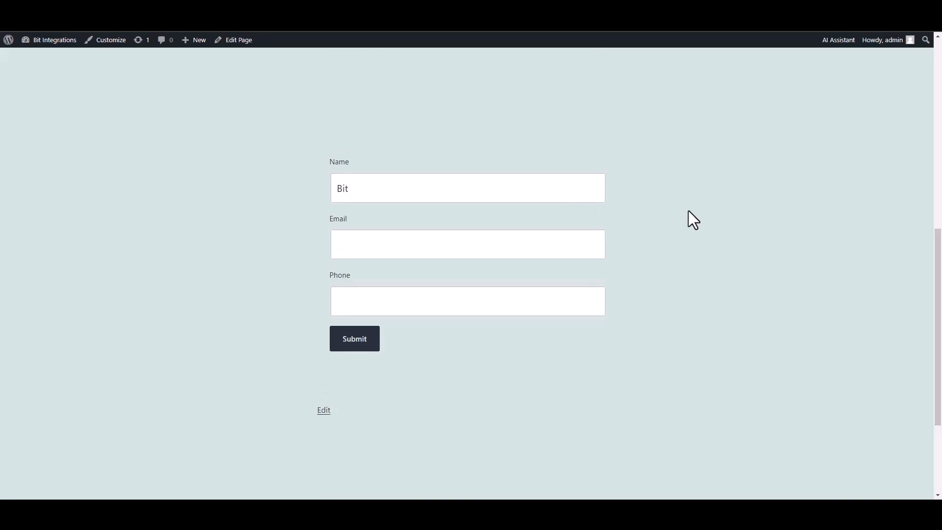
type("Bit Integrations")
left_click(536, 238)
left_click(554, 296)
type("444555666")
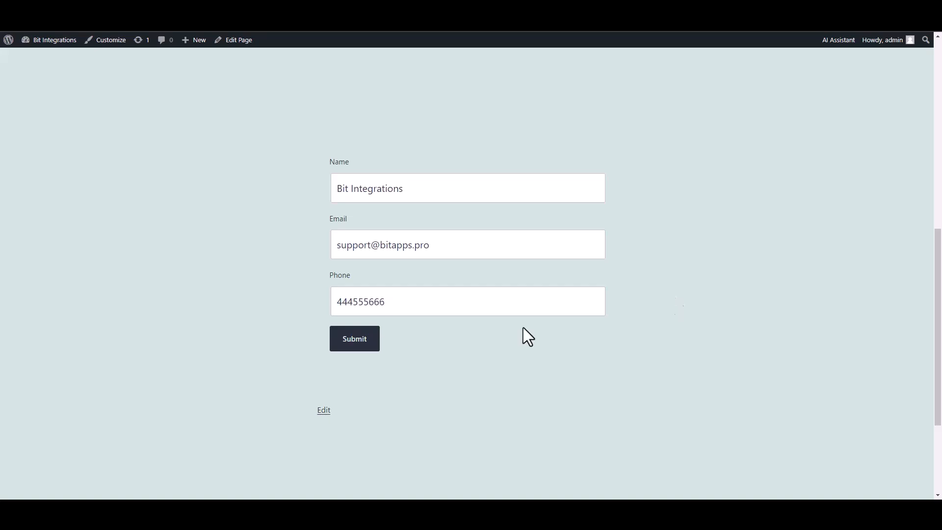
left_click(373, 346)
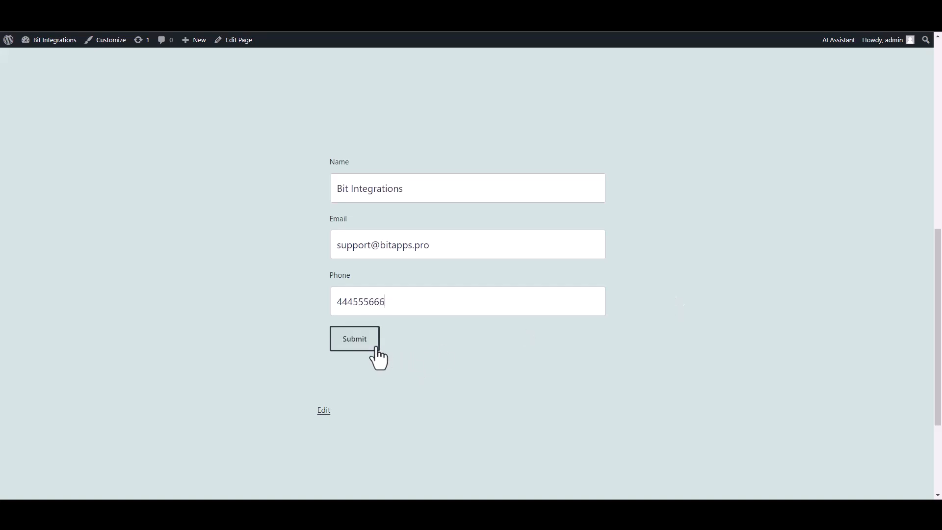